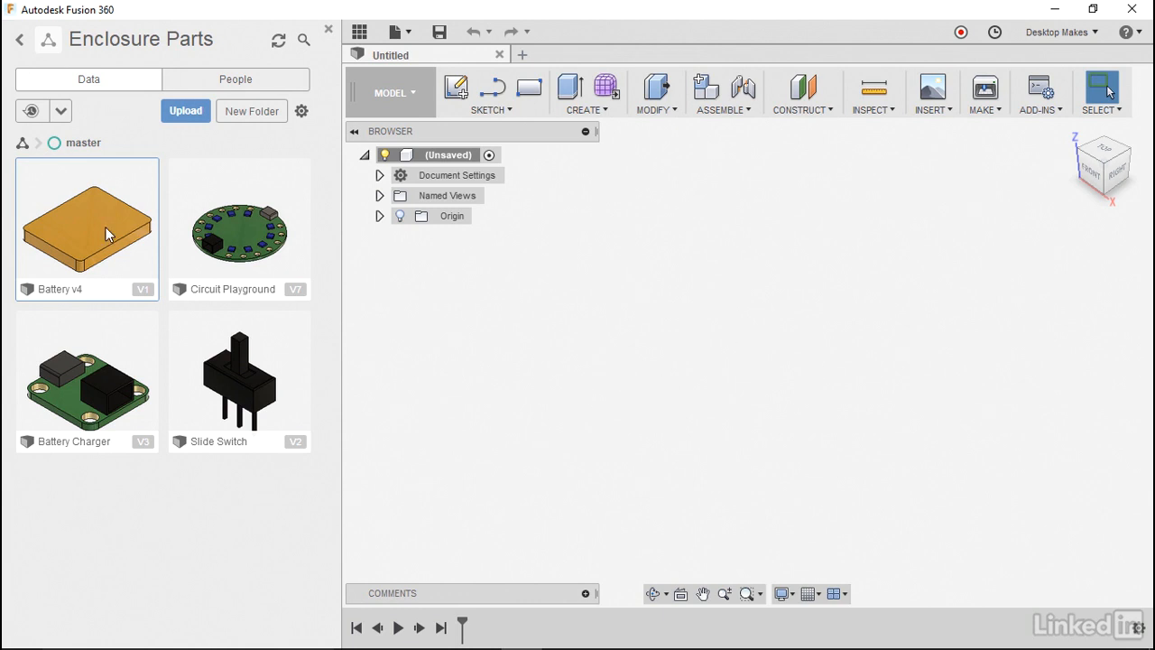
Step: Save the untitled design as Enclosure Case in the Enclosure Parts project so that parts can be inserted
left_click_drag(101, 223, 636, 302)
left_click(440, 32)
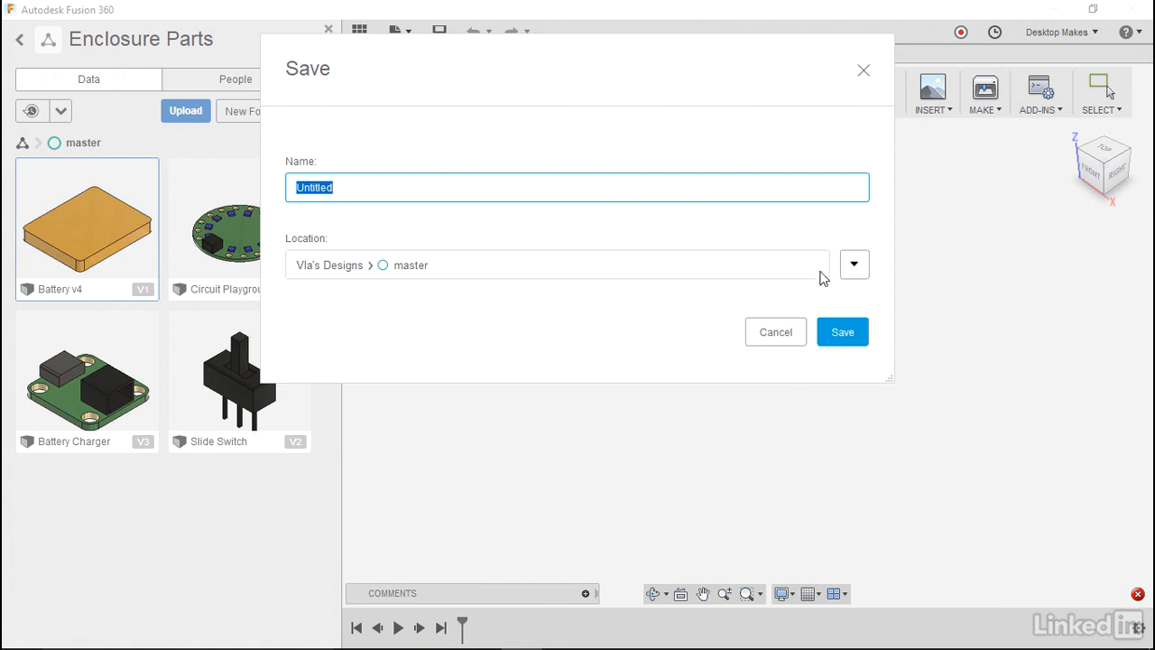
left_click(851, 272)
left_click(366, 435)
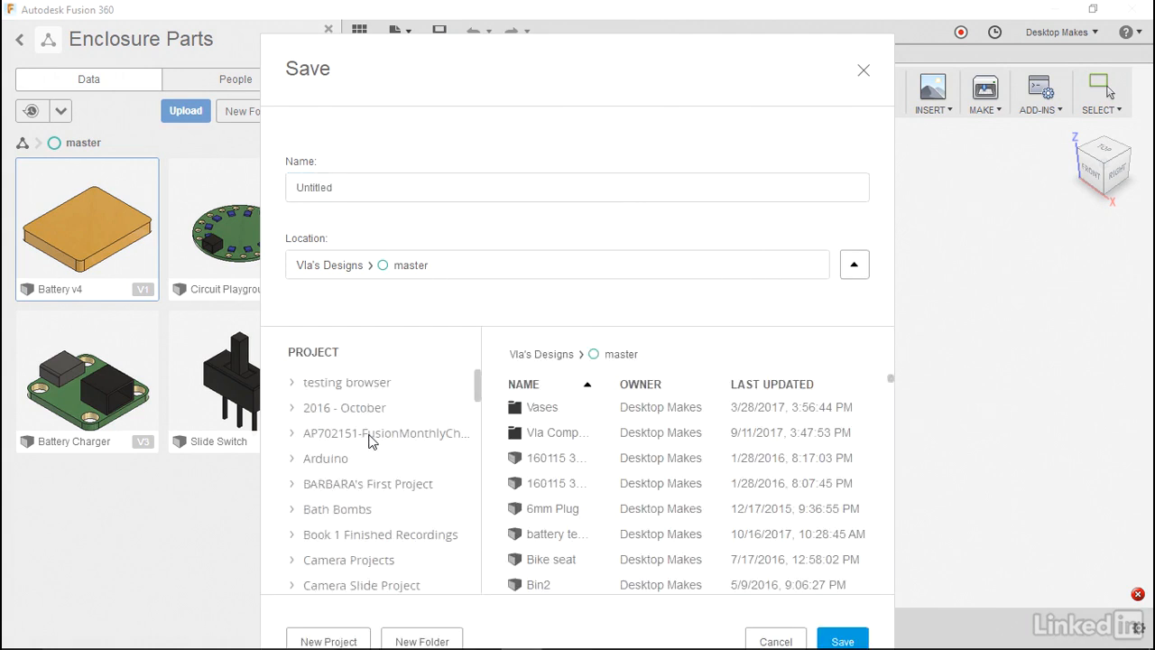
left_click_drag(483, 394, 485, 438)
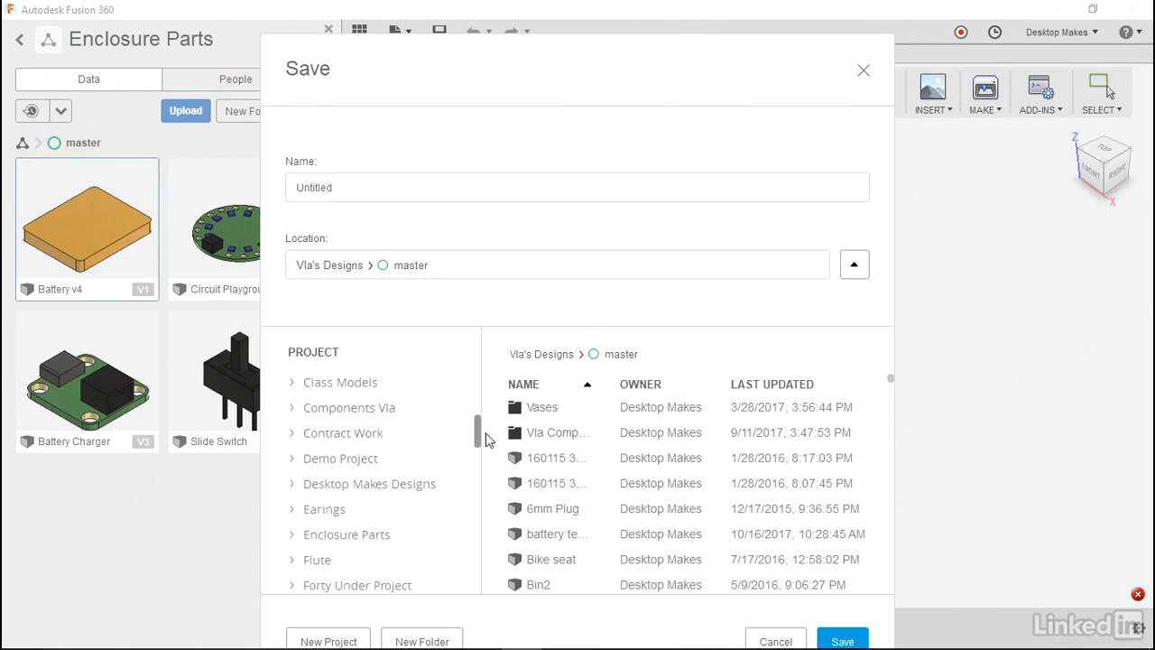
left_click(385, 536)
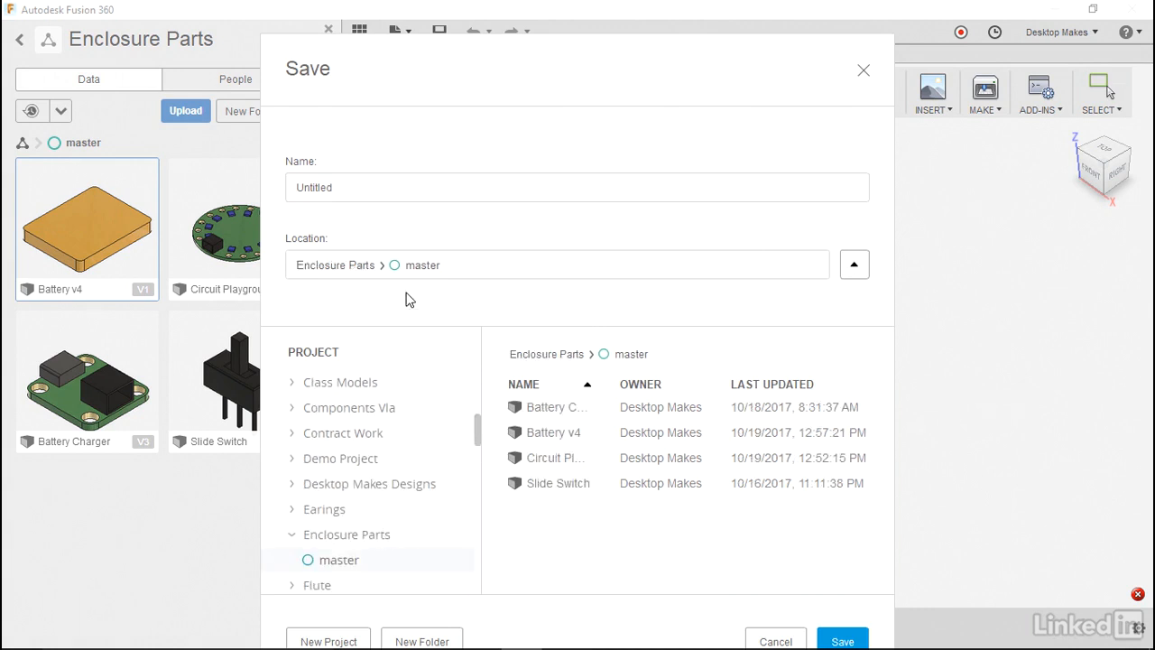
left_click(351, 192)
type("Enclosure Case")
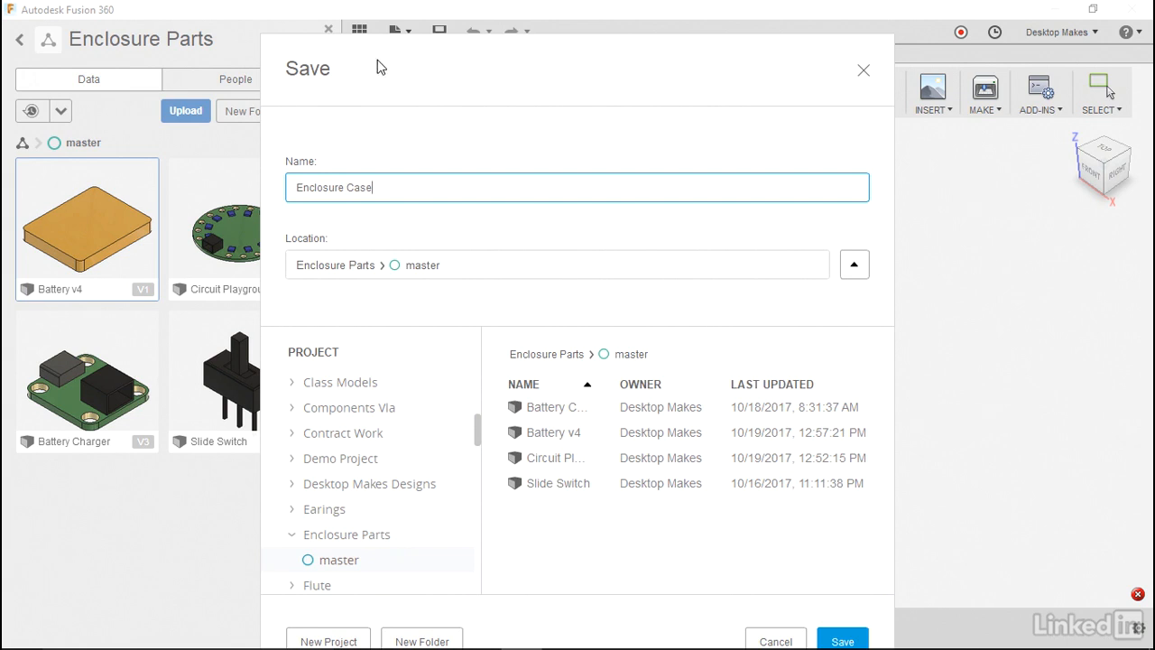
left_click_drag(386, 64, 377, 33)
mouse_move(867, 641)
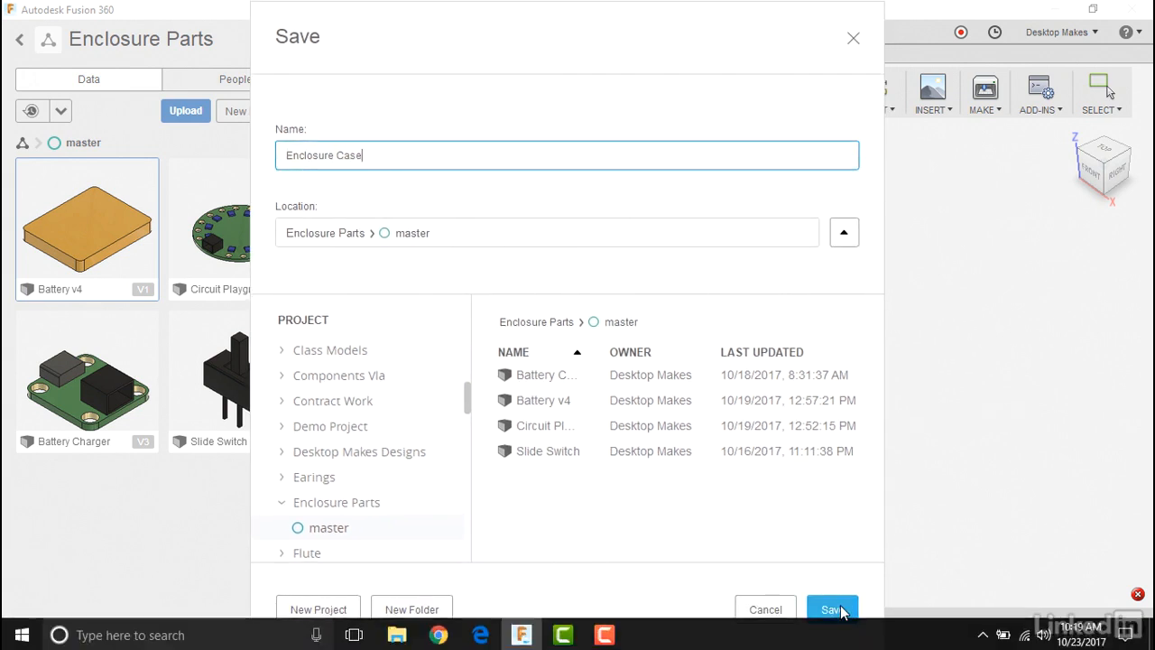
left_click(834, 610)
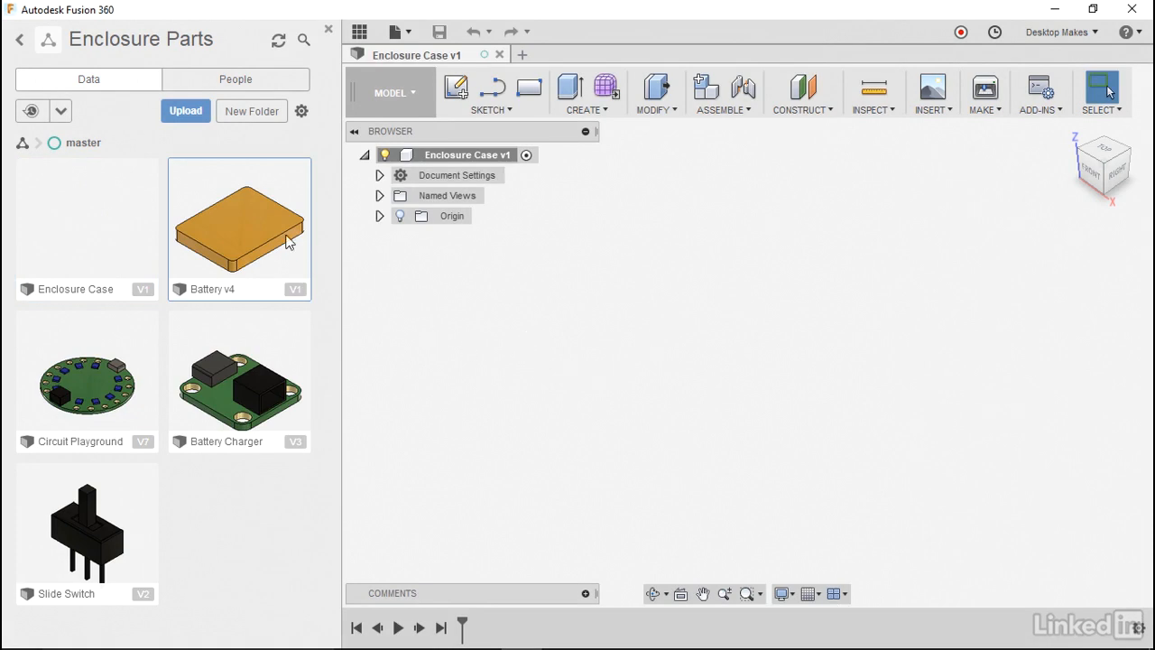
Step: Insert the Battery v4 part into the design at zero offset and check its placement against the origin
left_click_drag(240, 235, 672, 316)
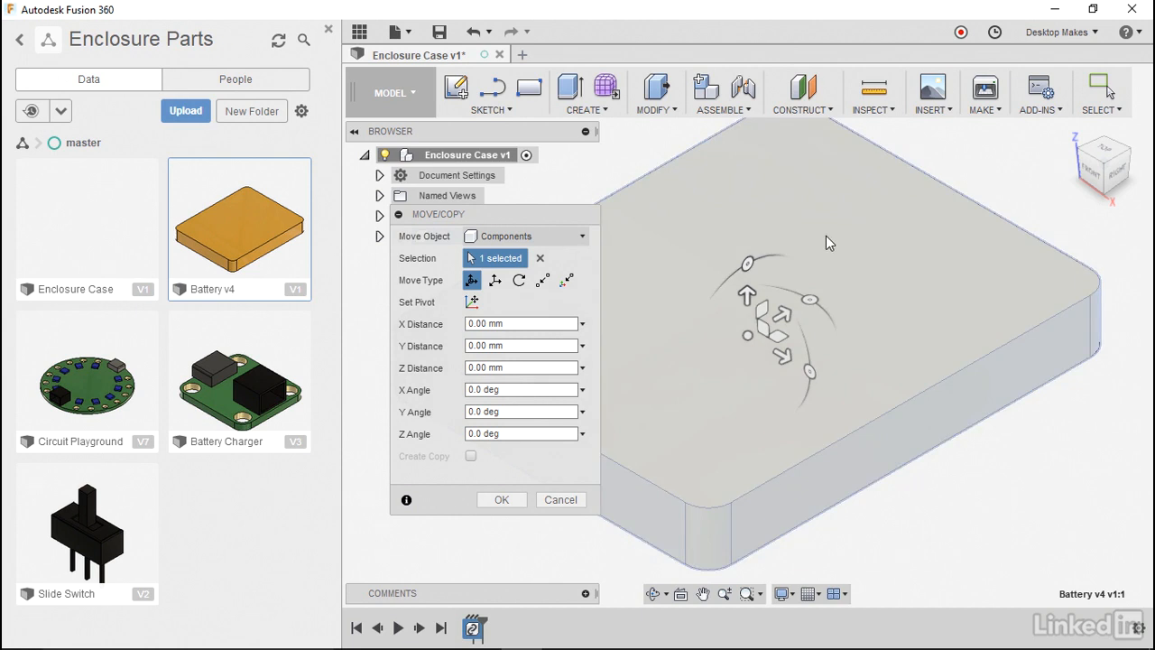
left_click(516, 502)
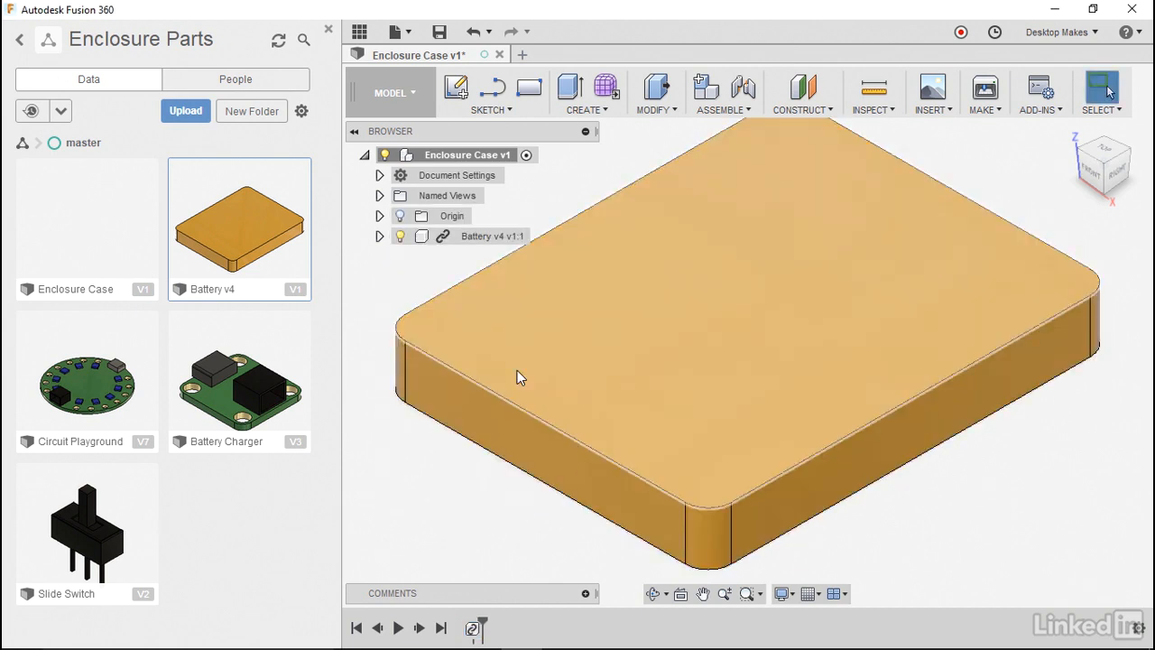
left_click(400, 216)
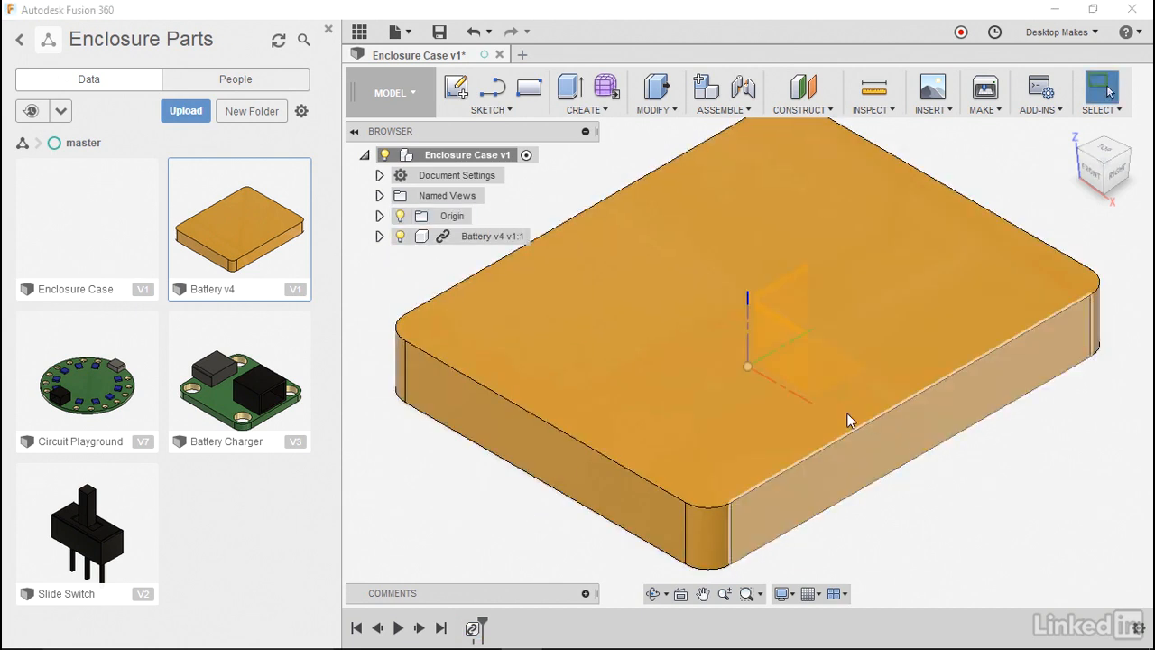
left_click(401, 218)
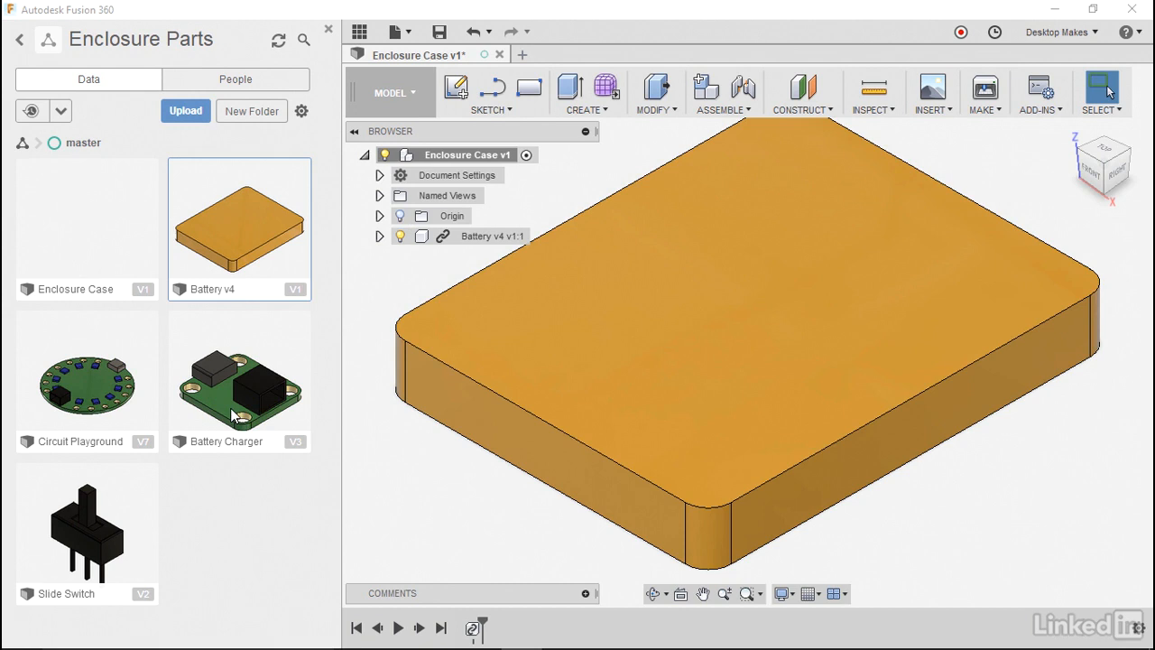
Step: Insert the Battery Charger part and move it about 46 mm along Y, clear of the battery
left_click_drag(232, 412, 719, 272)
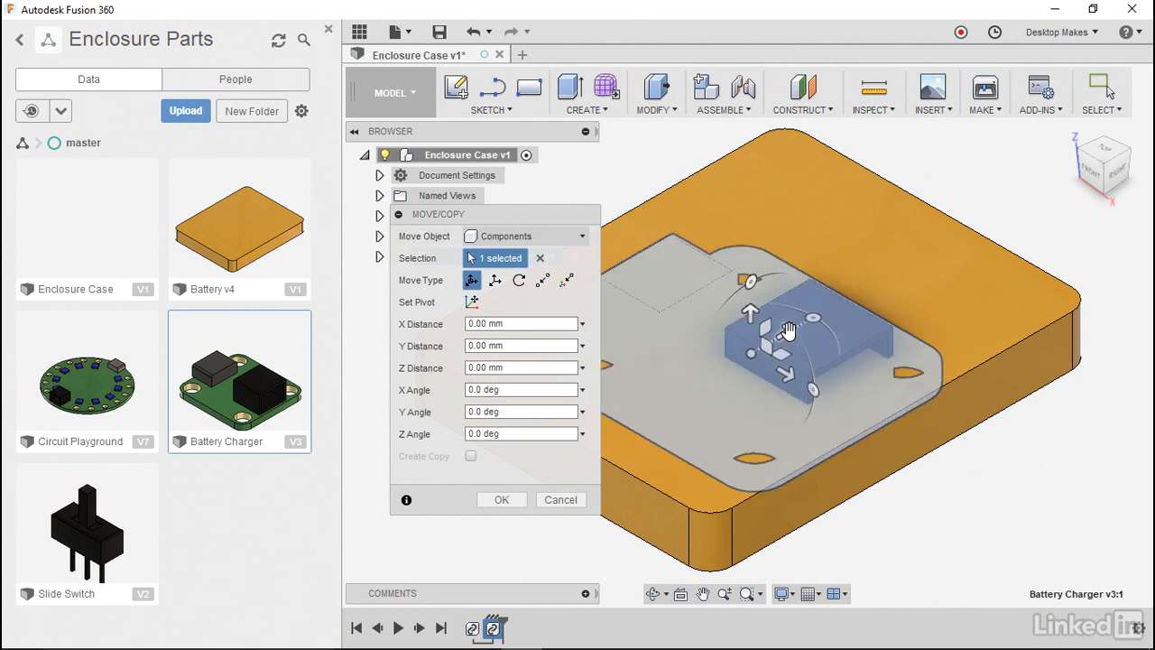
left_click_drag(784, 331, 1151, 124)
scroll(976, 307, "down", 5)
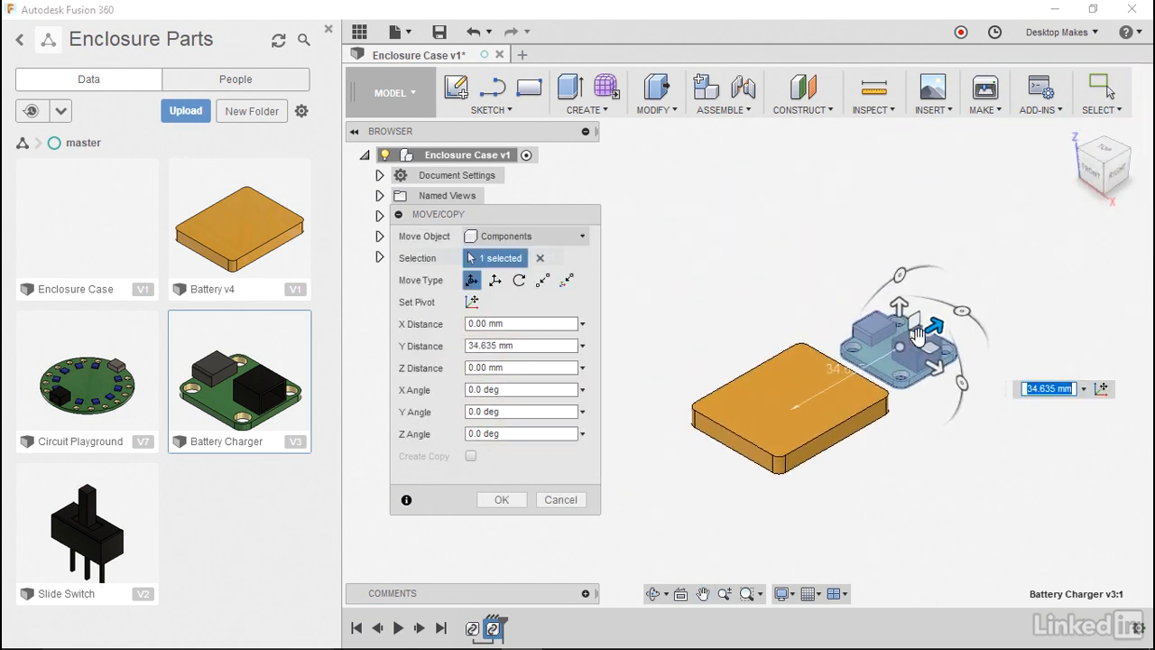
left_click_drag(916, 337, 952, 315)
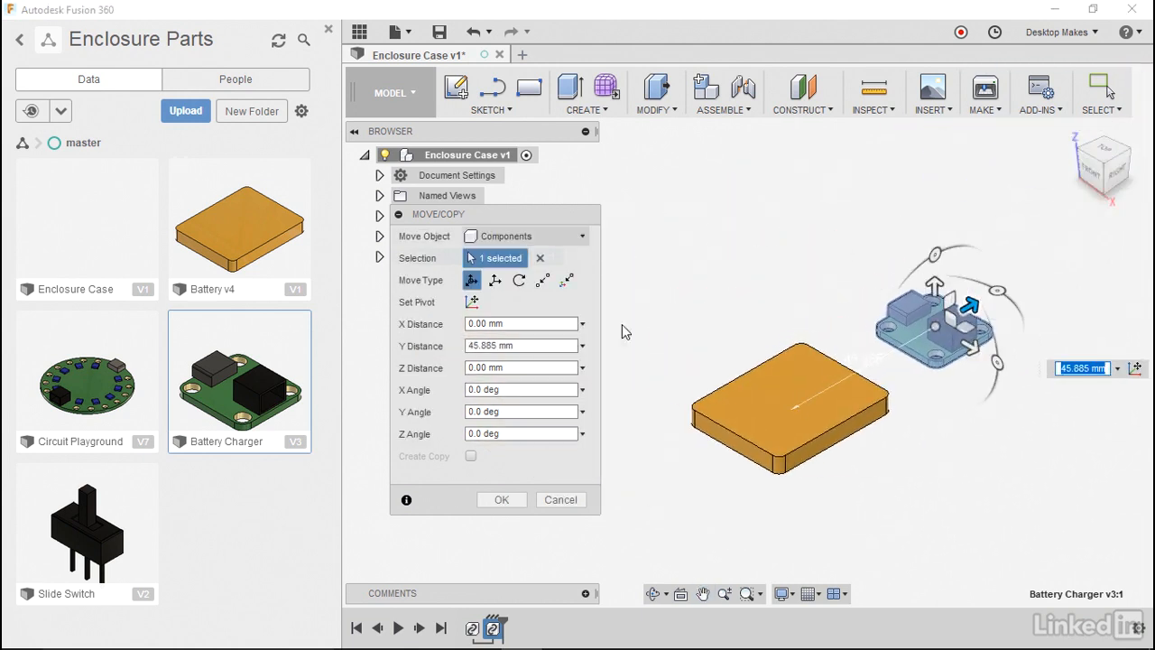
left_click(503, 501)
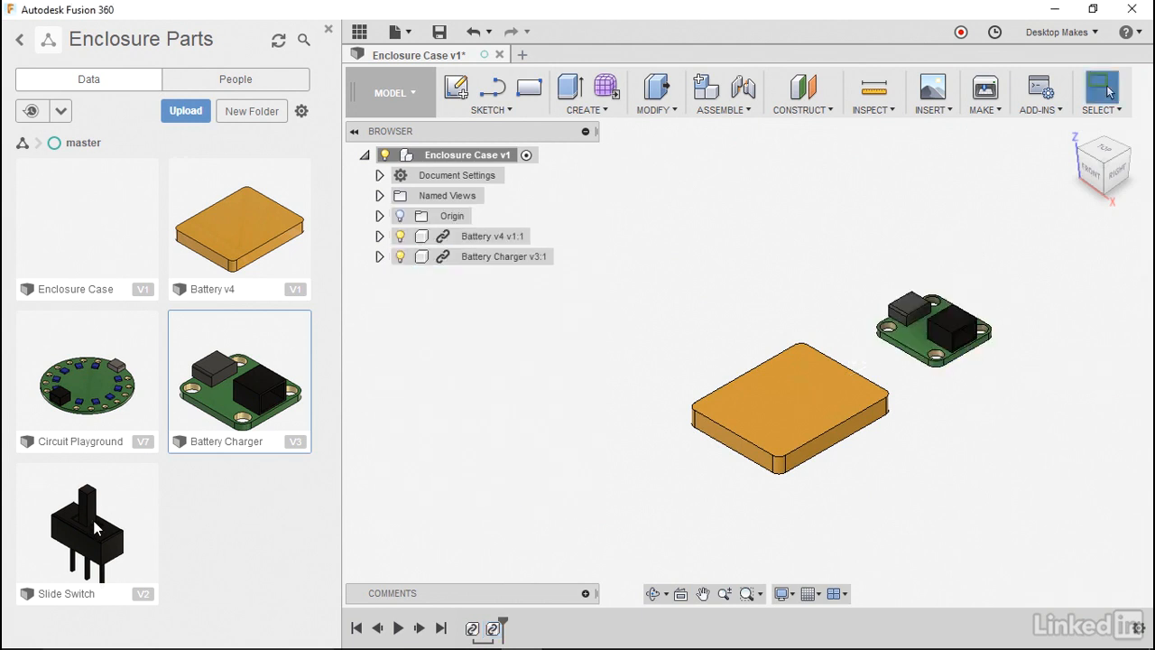
Step: Insert the Slide Switch part and move it about 36 mm along X, clear of the battery
left_click_drag(94, 531, 787, 418)
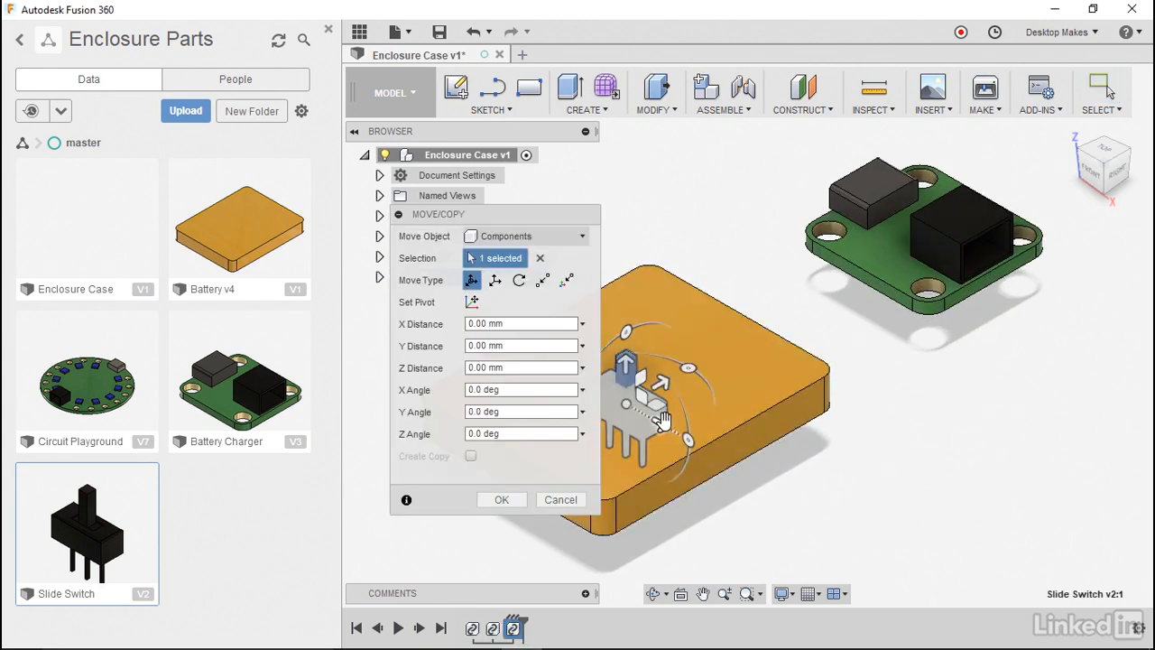
left_click_drag(662, 419, 889, 580)
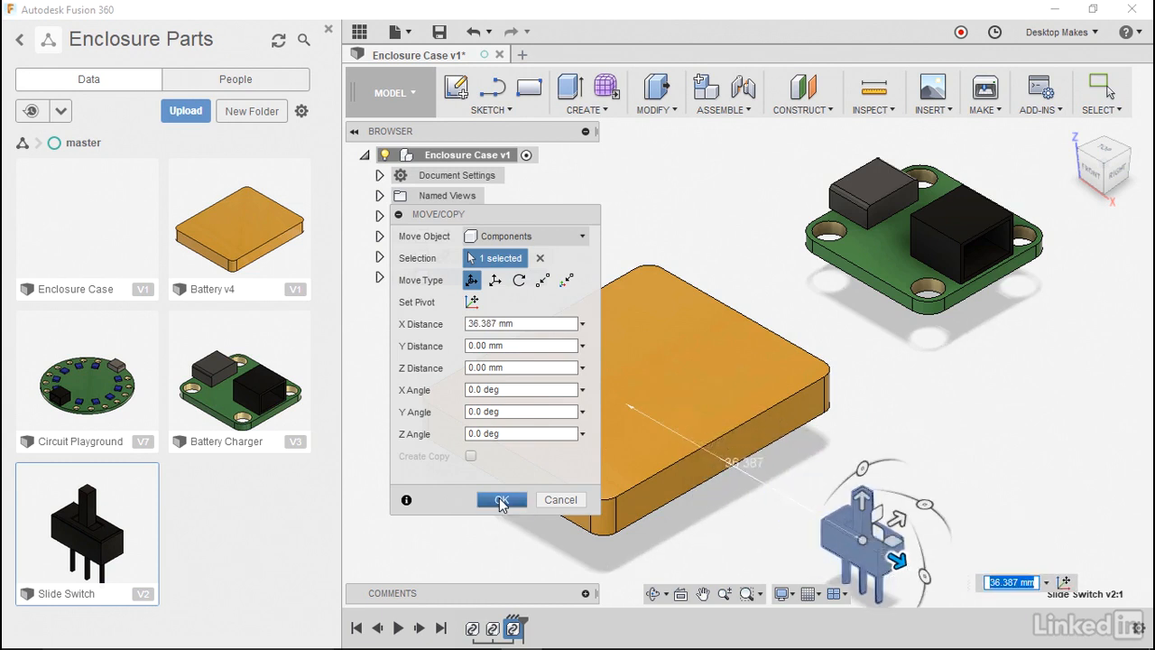
left_click(501, 501)
Step: Insert the Circuit Playground part and move it about -51 mm along X, clear of the battery
left_click_drag(76, 407, 415, 519)
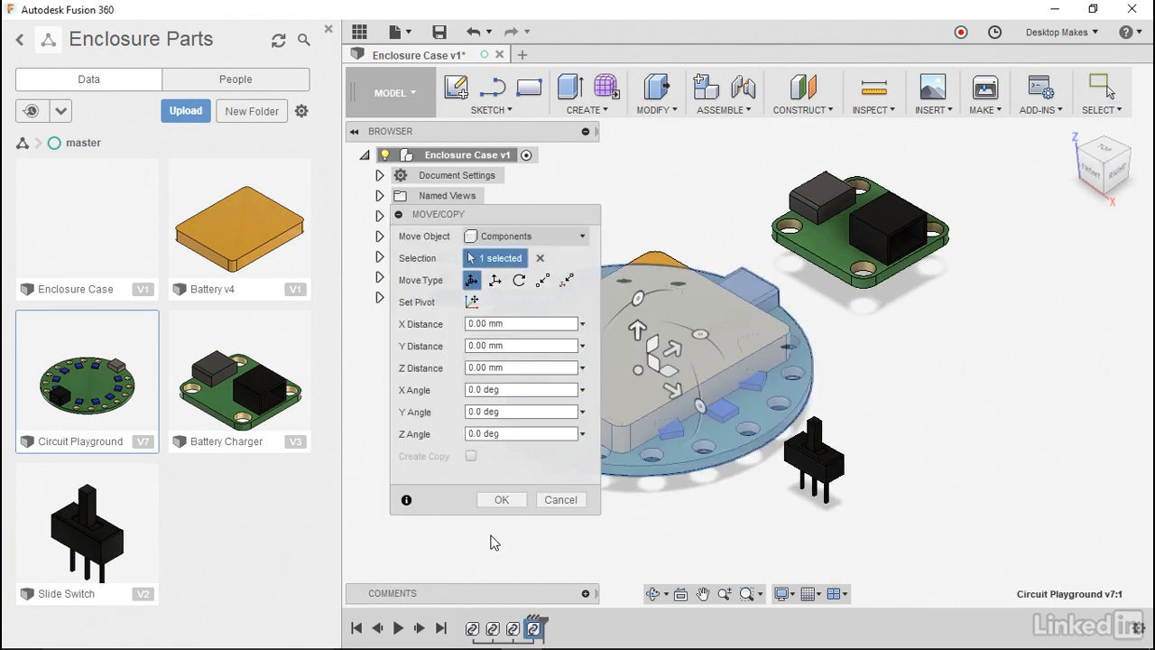
middle_click_drag(683, 544, 872, 537)
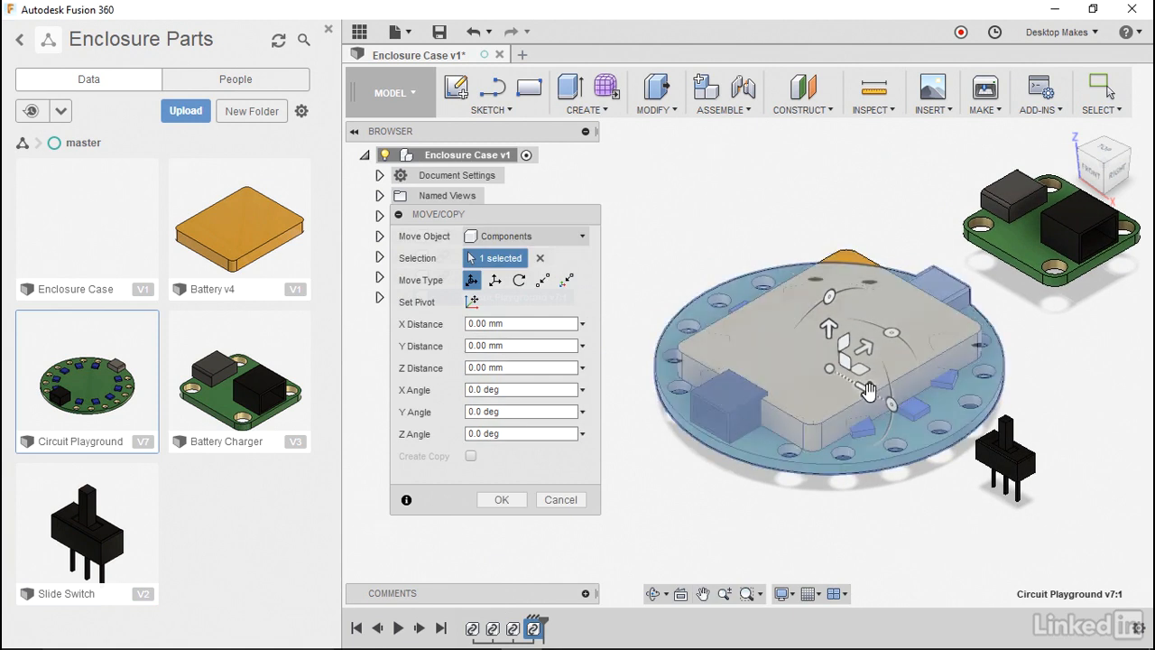
left_click_drag(869, 390, 642, 209)
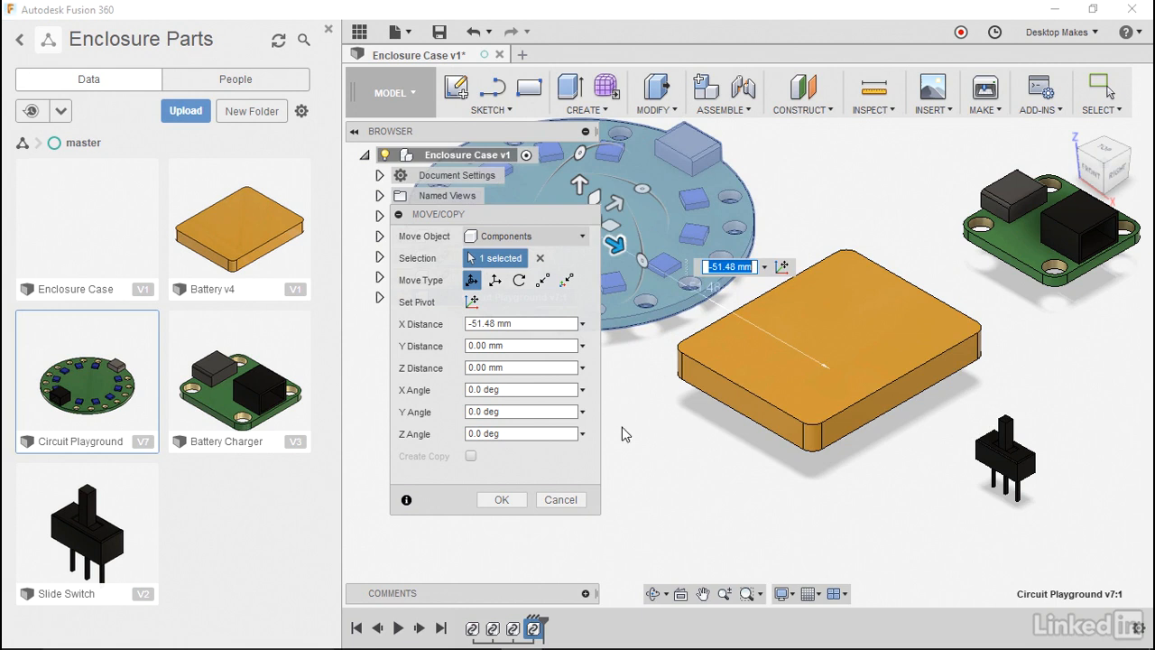
left_click(503, 500)
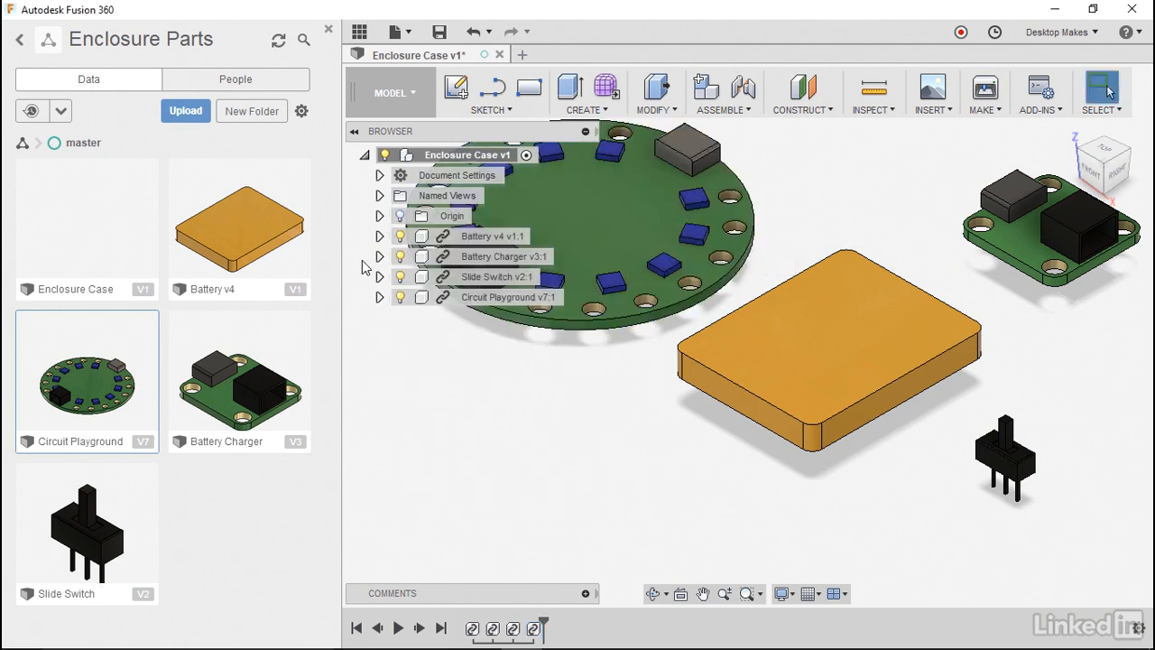
Step: Examine the inserted Battery v4 component's structure, including its bodies and sketches folders
left_click(328, 32)
middle_click_drag(451, 394, 485, 468)
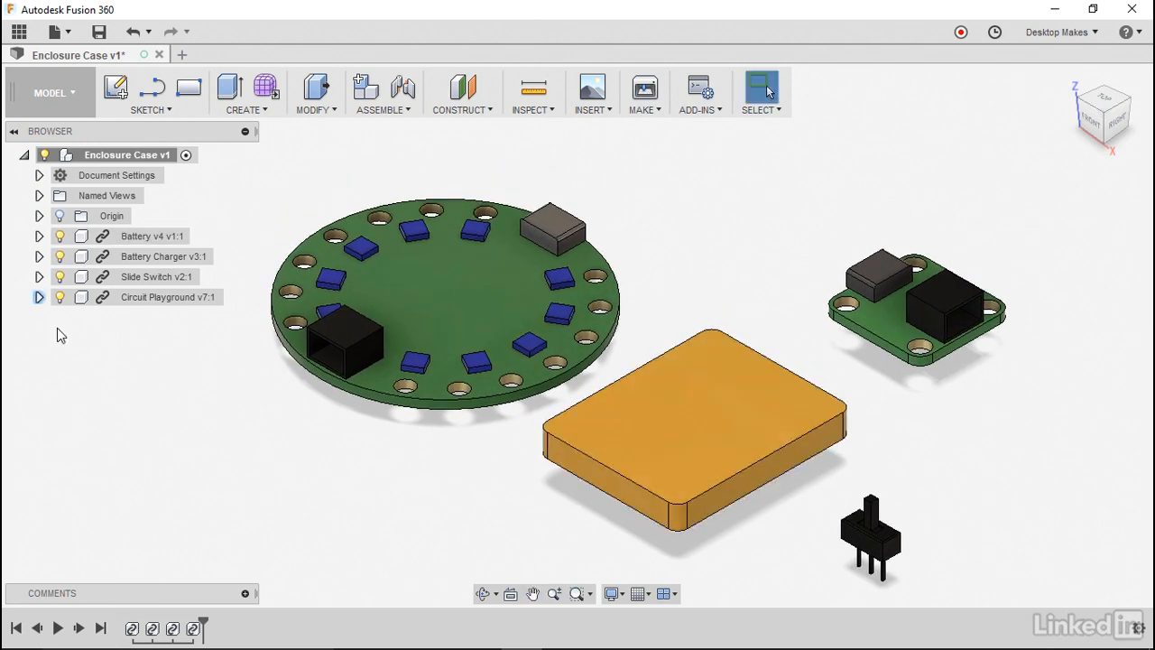
left_click(39, 236)
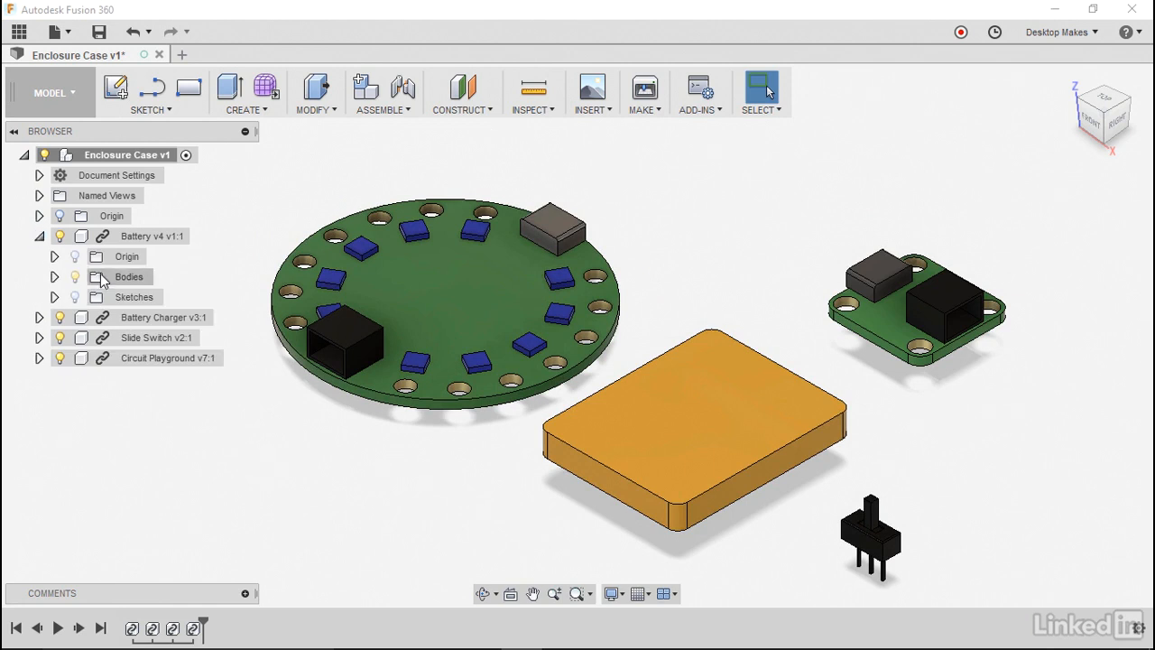
left_click(54, 277)
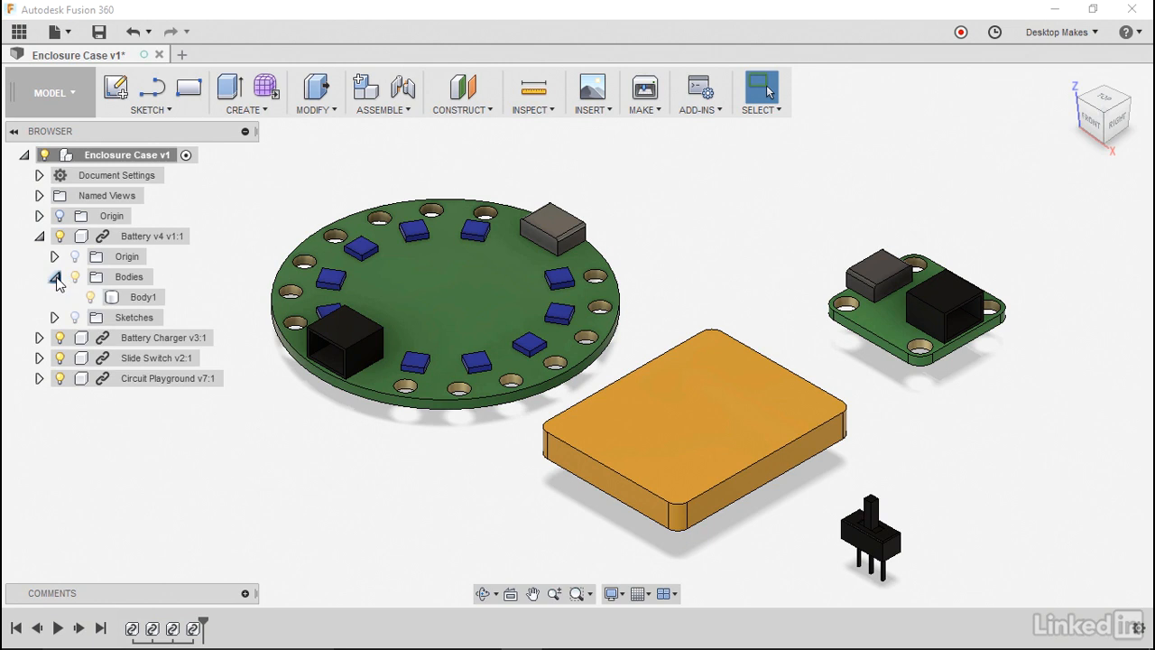
left_click(55, 278)
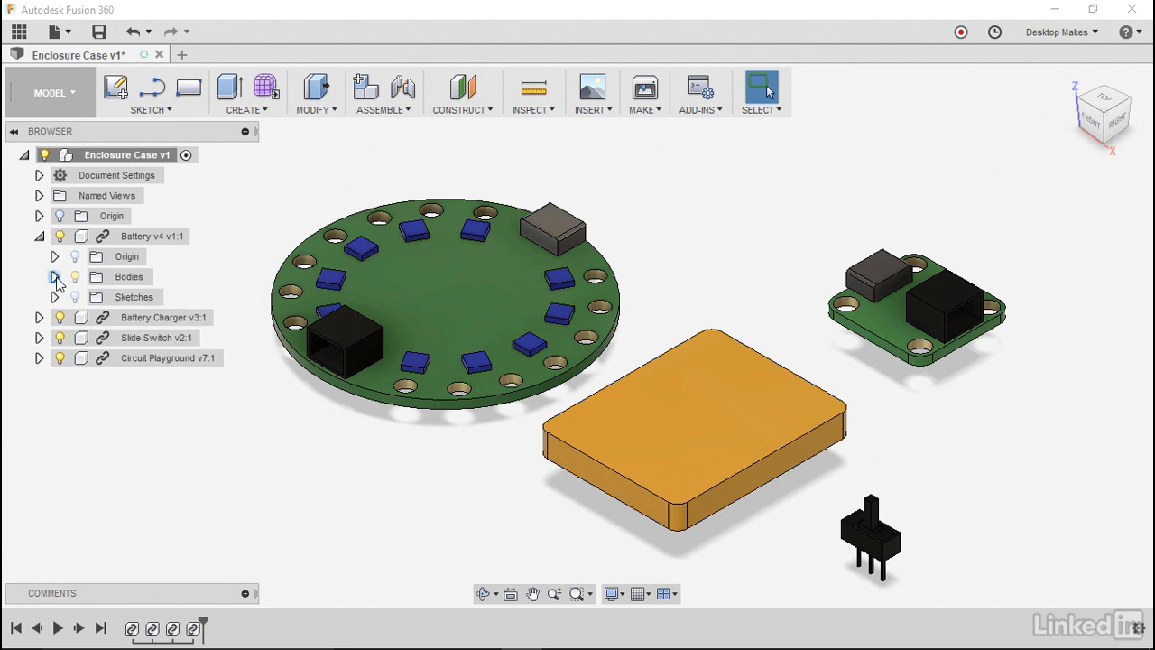
left_click(126, 303)
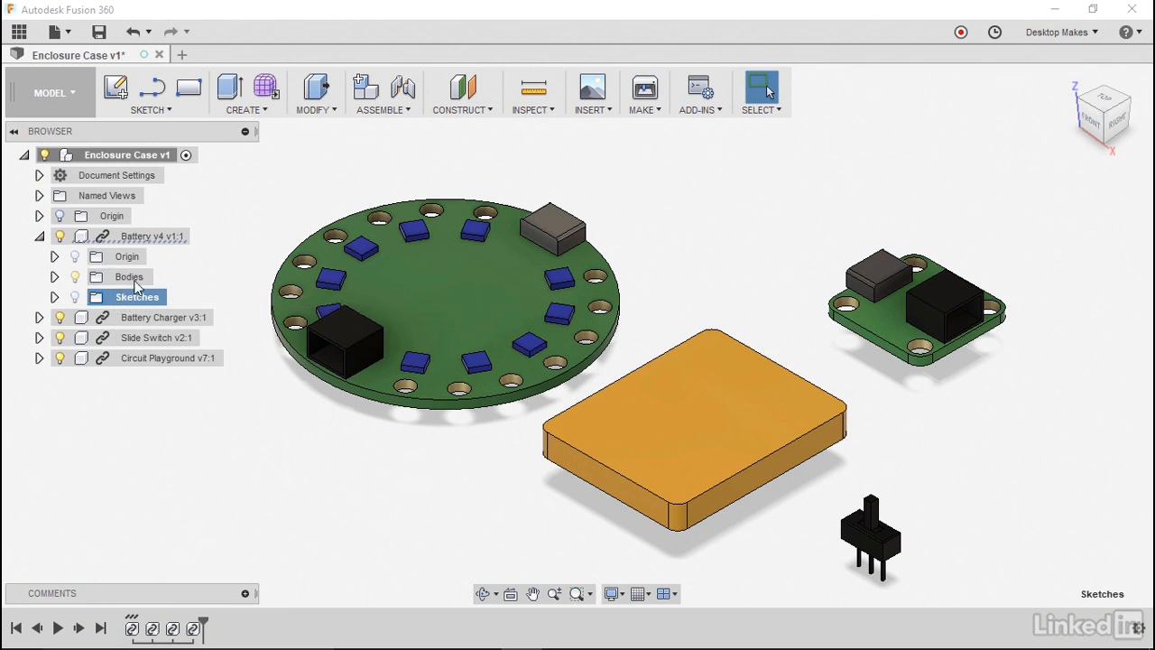
left_click(39, 237)
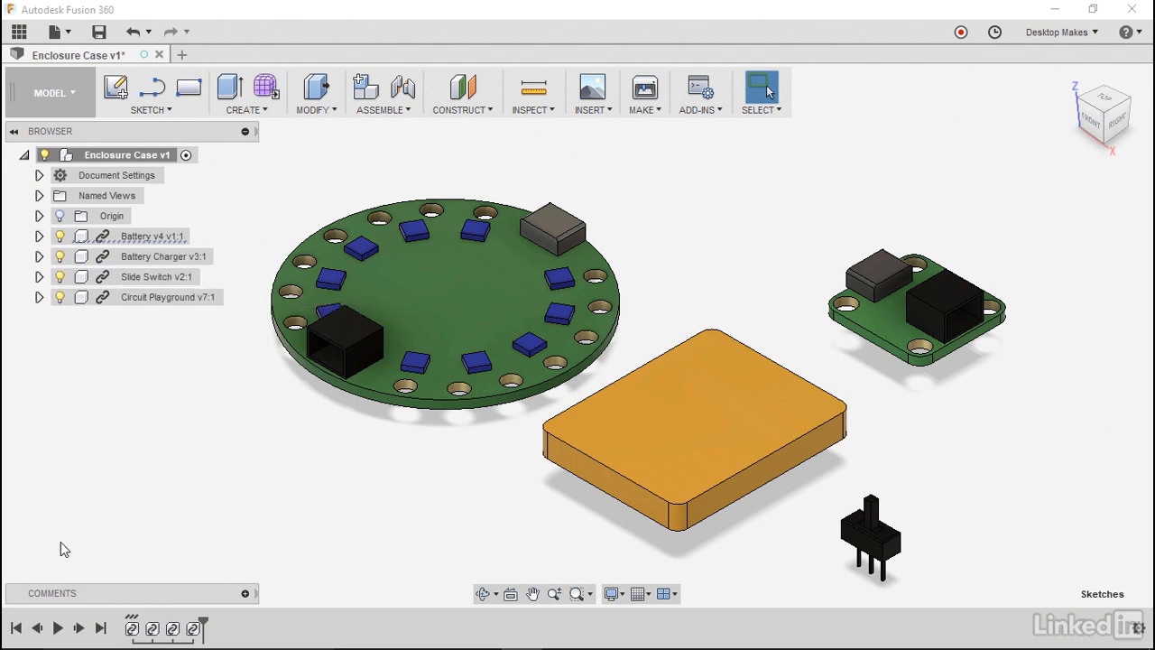
Step: Examine the component insert features in the timeline to match each one to its part
left_click(195, 630)
left_click(172, 630)
left_click(153, 630)
left_click(132, 629)
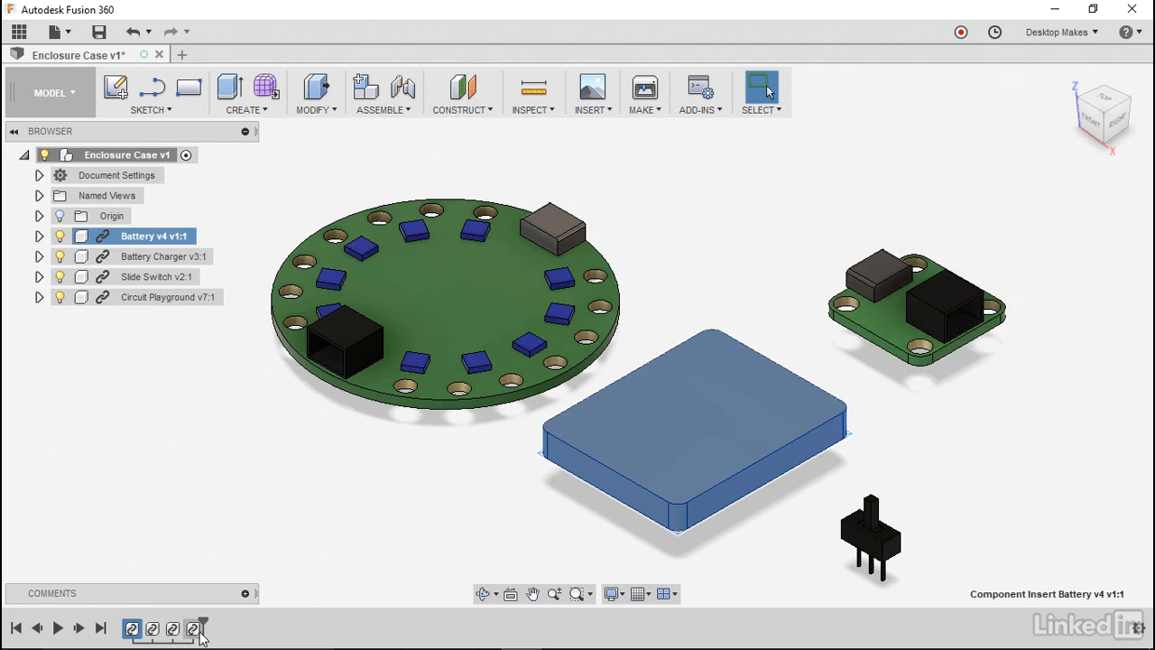
left_click(173, 629)
left_click(153, 630)
left_click(132, 629)
left_click(99, 517)
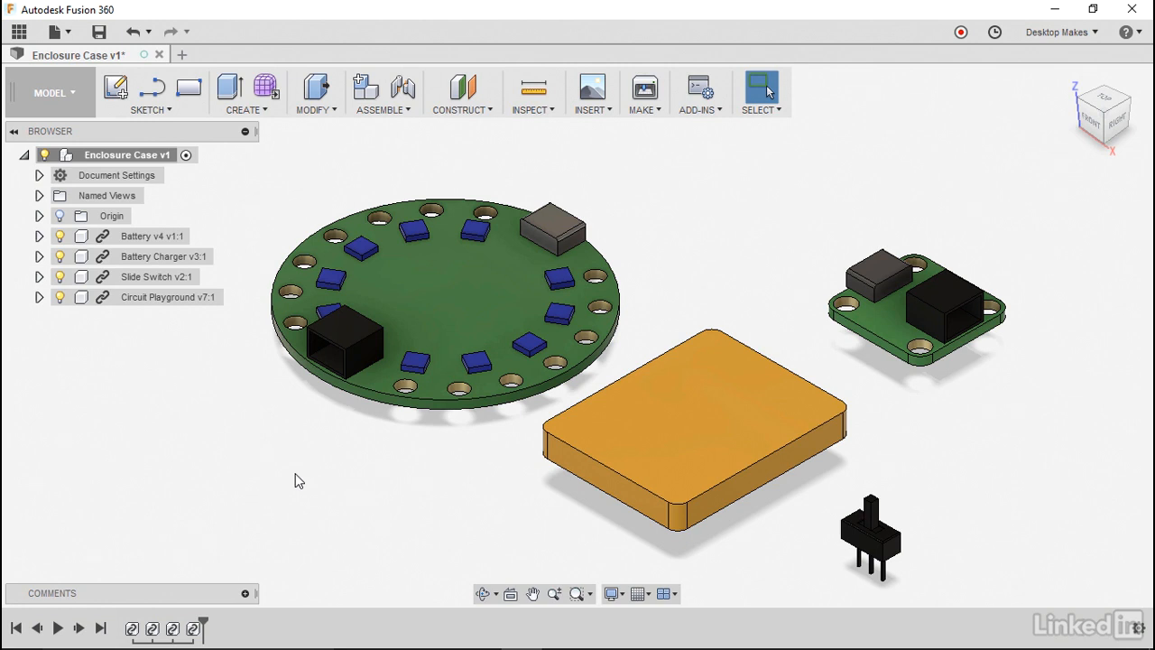
left_click(19, 31)
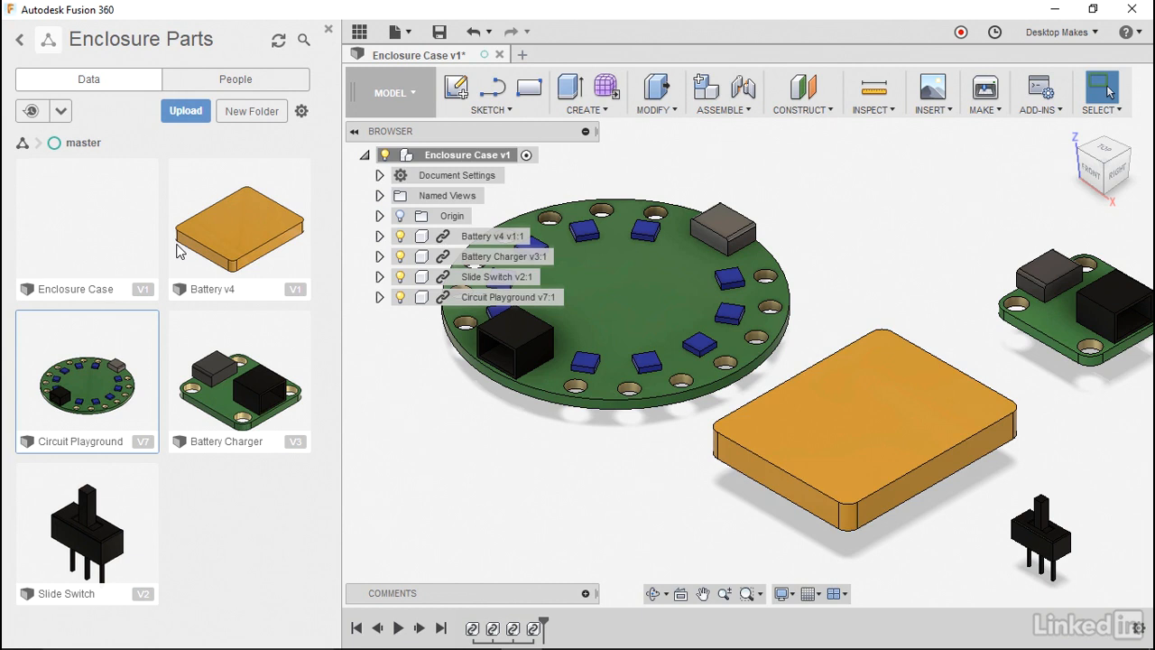
left_click(329, 29)
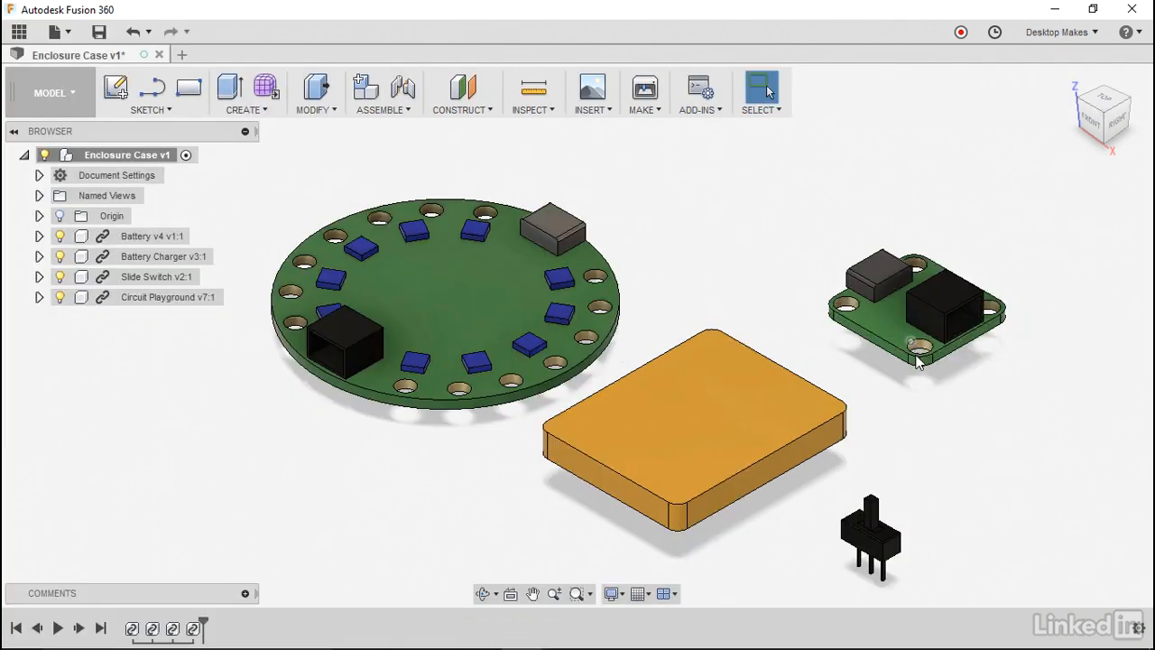
scroll(921, 341, "up", 3)
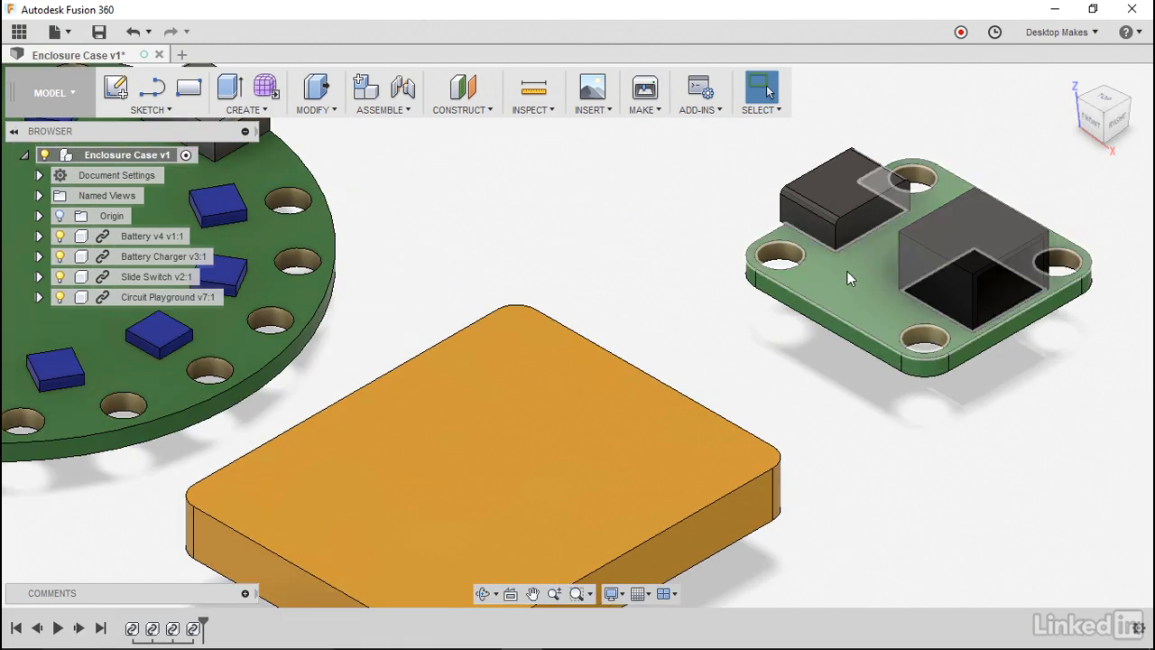
scroll(847, 271, "down", 5)
scroll(849, 275, "up", 1)
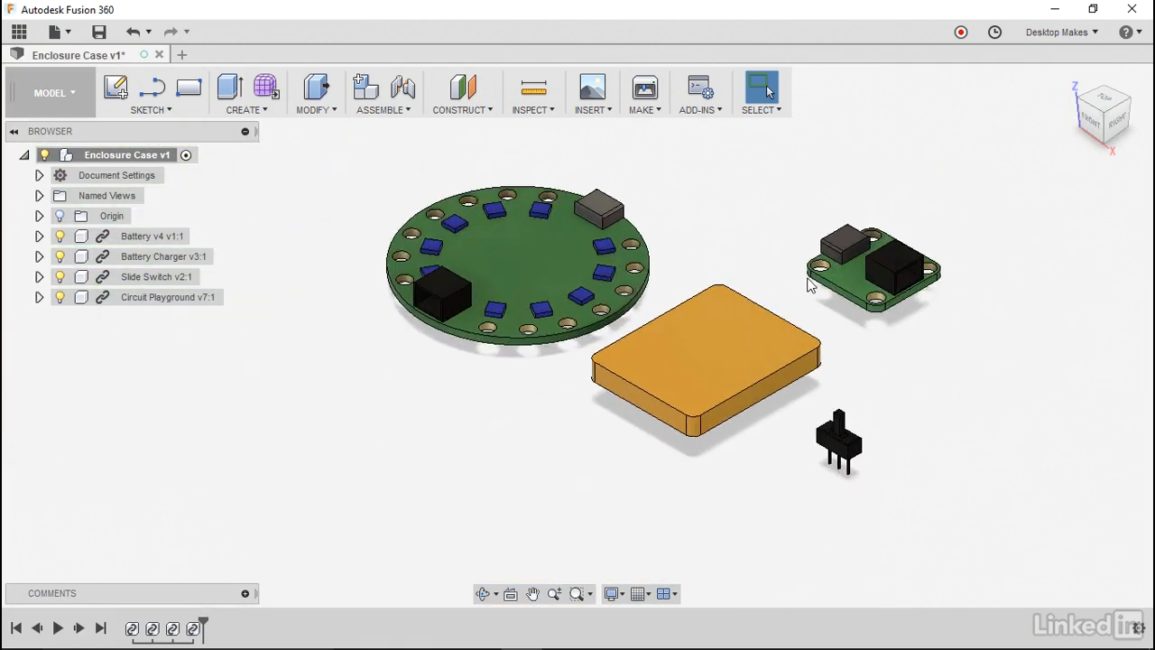
left_click(18, 35)
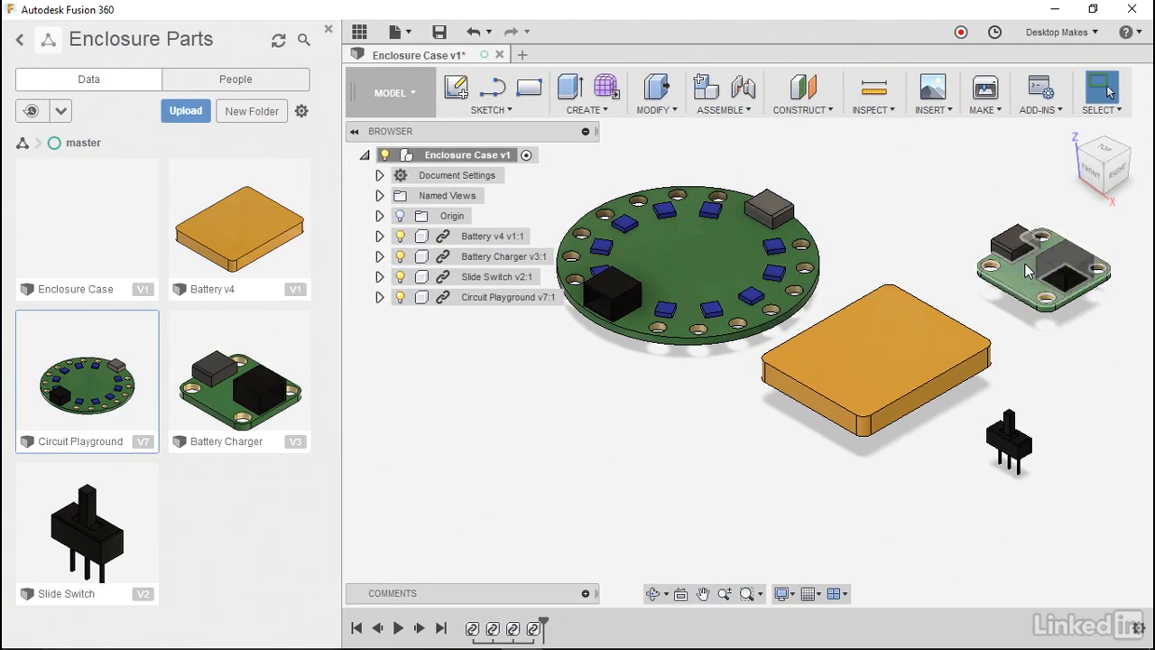
scroll(1020, 272, "up", 2)
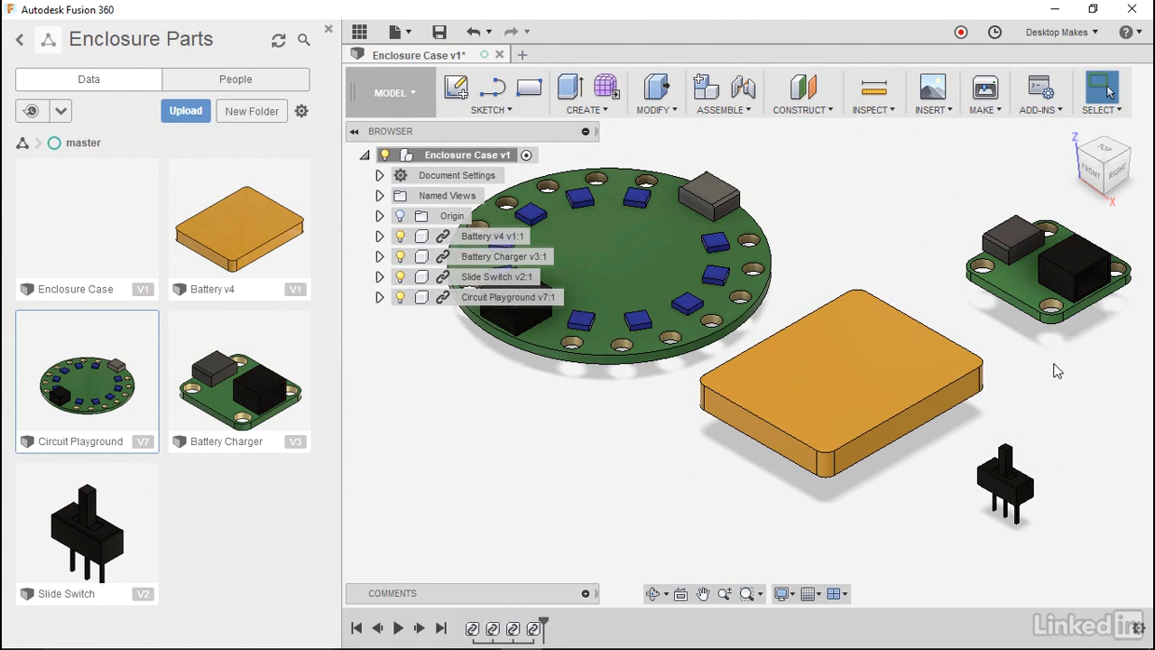